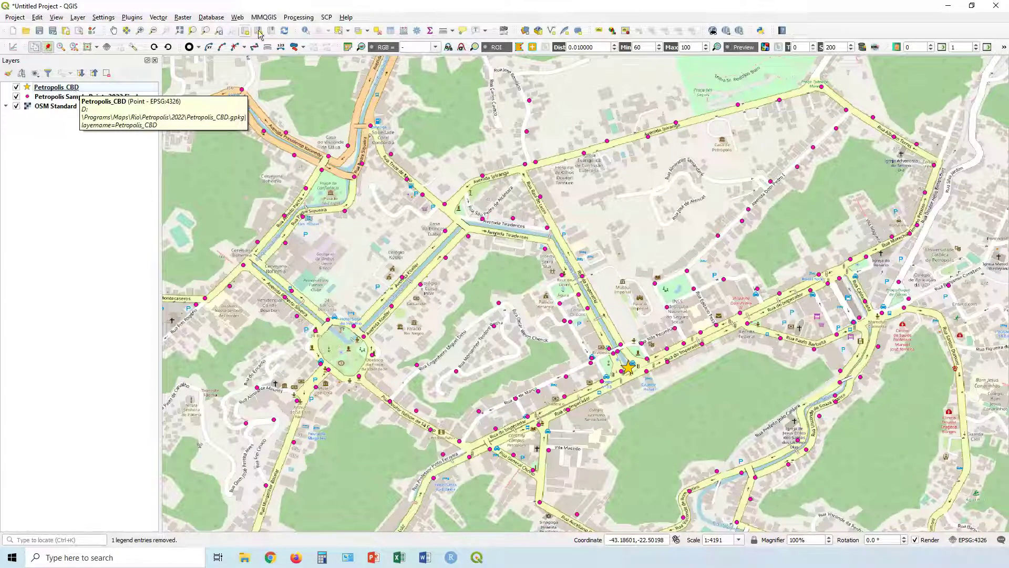
# Show the Processing Toolbox and filter it by 'interpol' to list the interpolation algorithms.
pyautogui.click(298, 18)
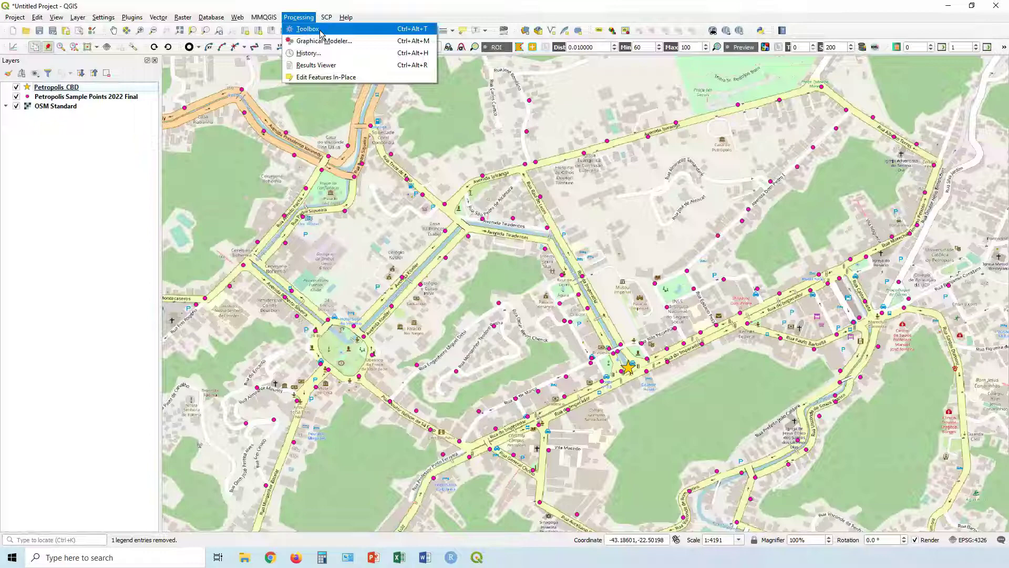
pyautogui.click(308, 29)
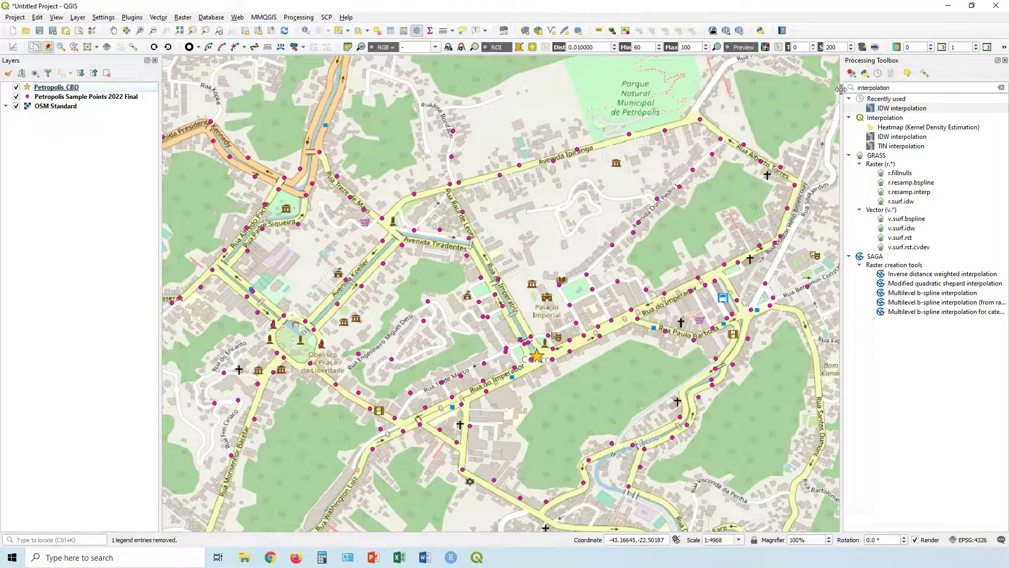
pyautogui.doubleClick(874, 87)
pyautogui.press('BackSpace')
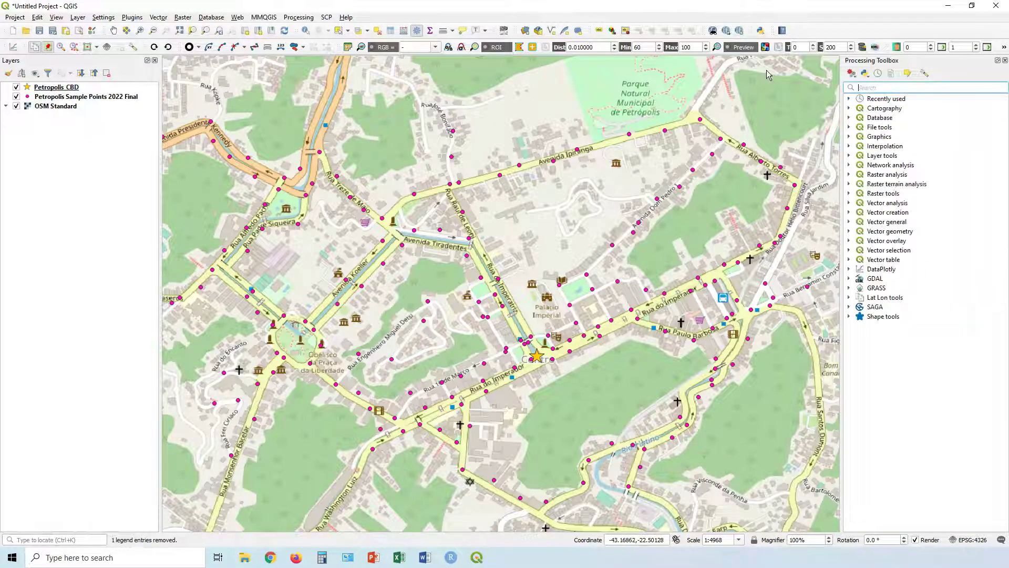
pyautogui.click(849, 146)
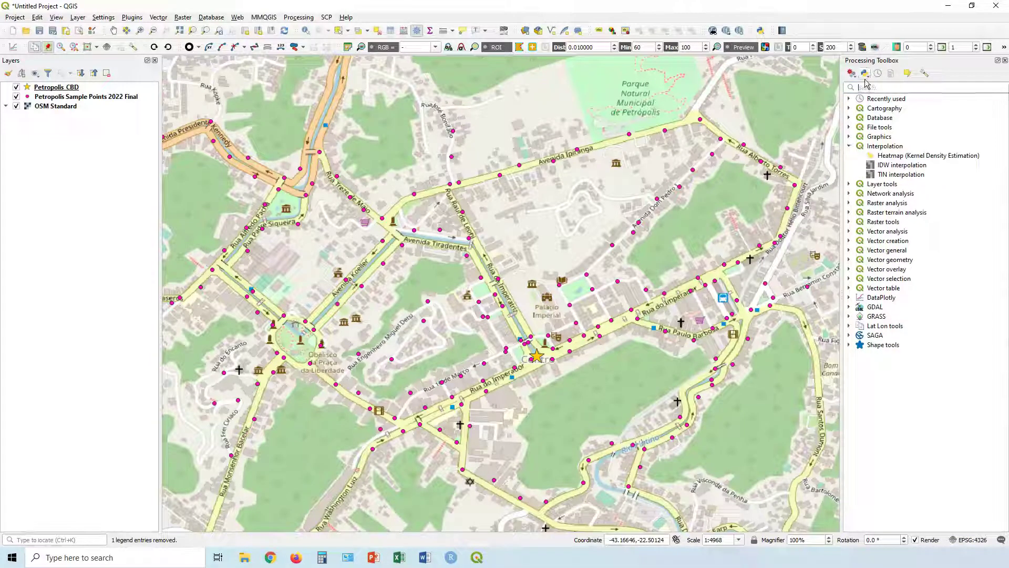
pyautogui.write('interpol')
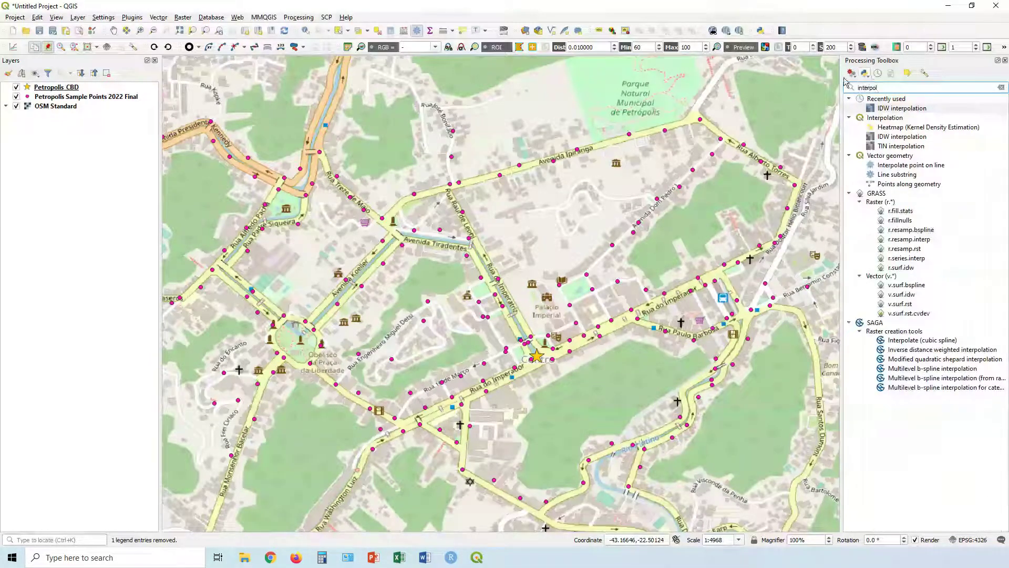
# Launch IDW interpolation and add the sample points layer as input with attribute Total_EQA_Score.
pyautogui.doubleClick(901, 108)
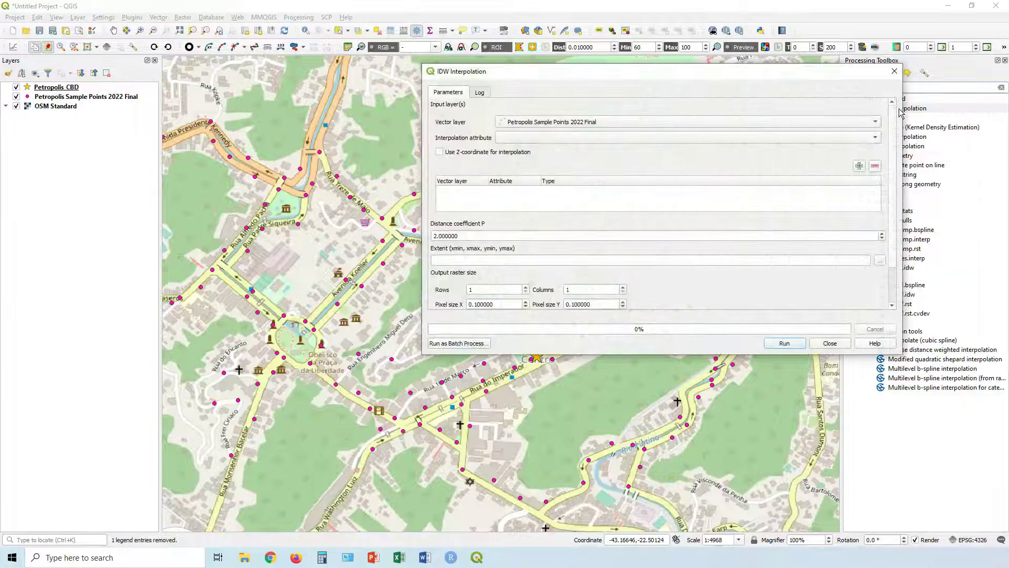
pyautogui.moveTo(686, 79)
pyautogui.mouseDown()
pyautogui.moveTo(813, 95)
pyautogui.moveTo(779, 219)
pyautogui.moveTo(761, 234)
pyautogui.moveTo(818, 97)
pyautogui.moveTo(799, 154)
pyautogui.moveTo(761, 90)
pyautogui.moveTo(682, 78)
pyautogui.mouseUp()
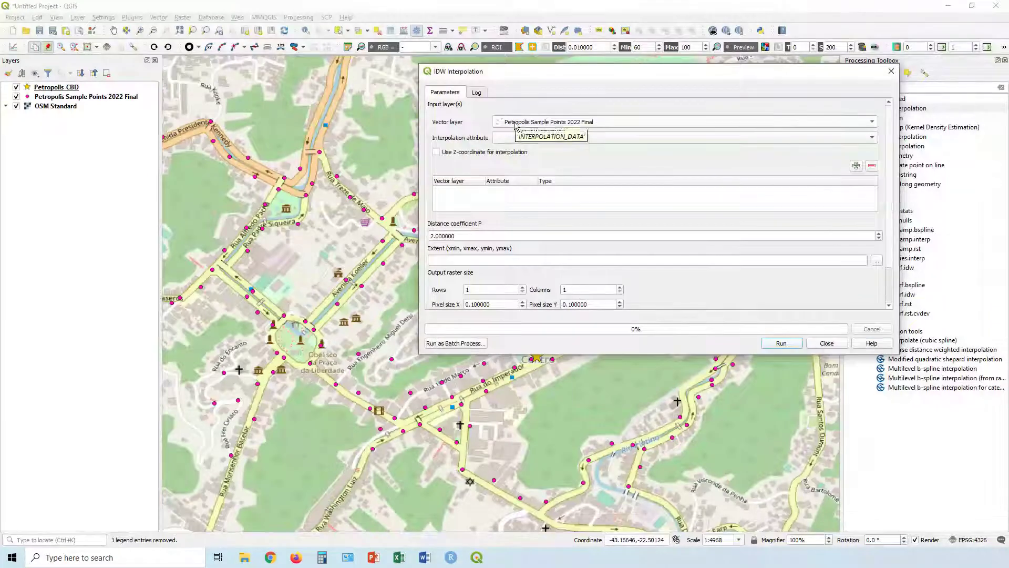
pyautogui.click(741, 138)
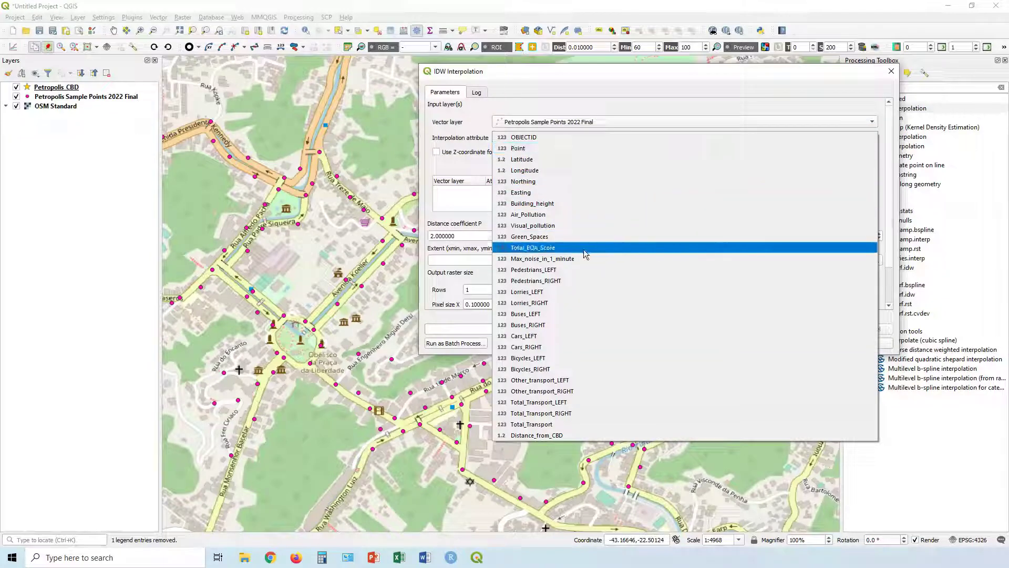
pyautogui.click(528, 248)
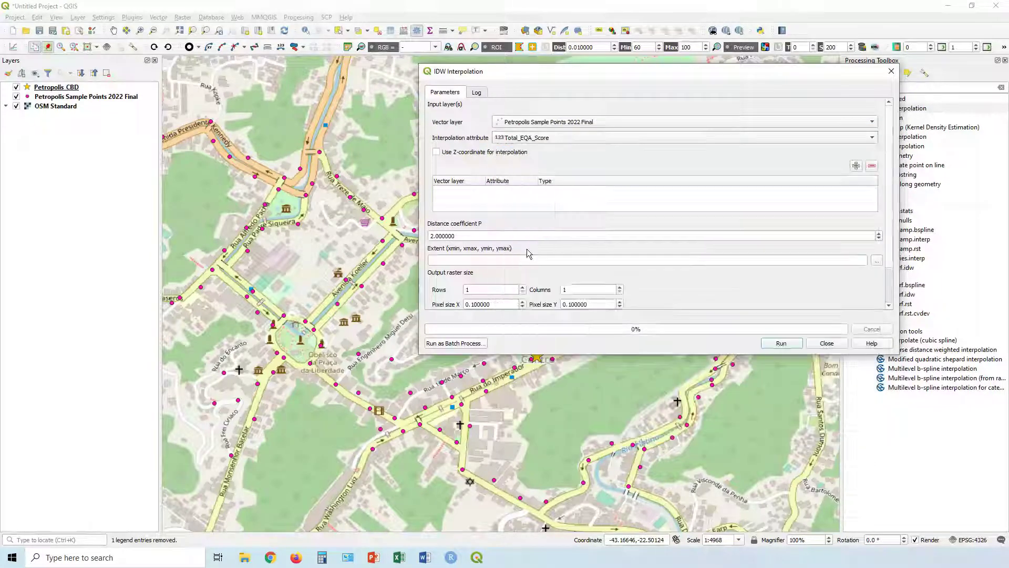
pyautogui.click(856, 166)
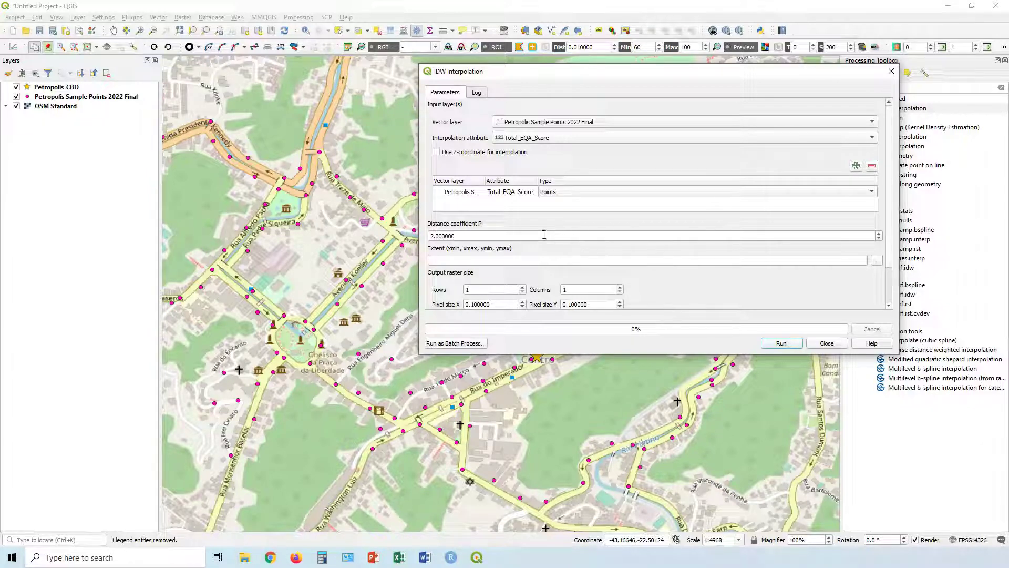
# Set the IDW extent to the Petropolis Sample Points 2022 Final layer's extent.
pyautogui.click(880, 265)
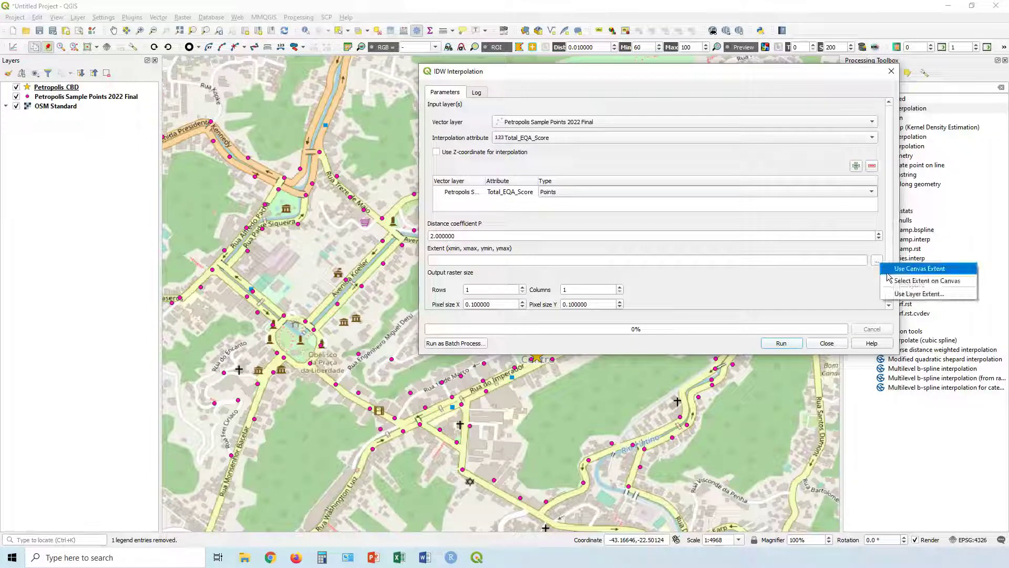
pyautogui.click(904, 298)
pyautogui.click(667, 217)
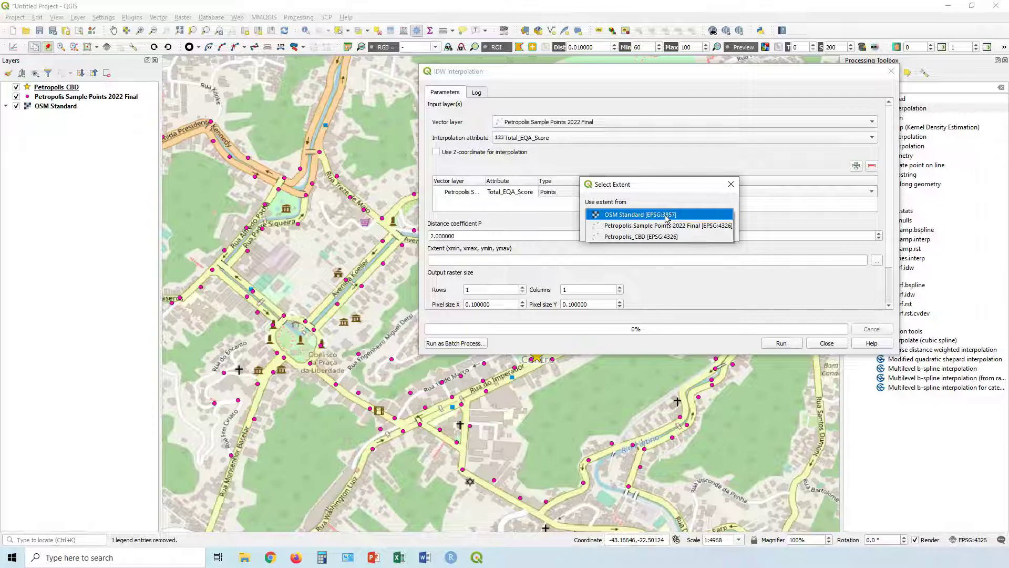
pyautogui.click(668, 229)
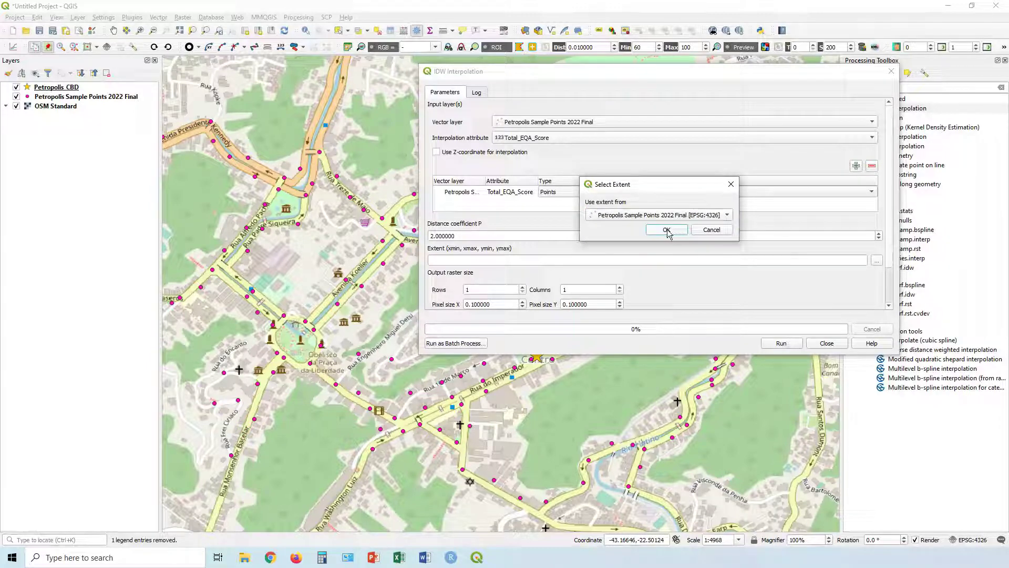
pyautogui.click(666, 230)
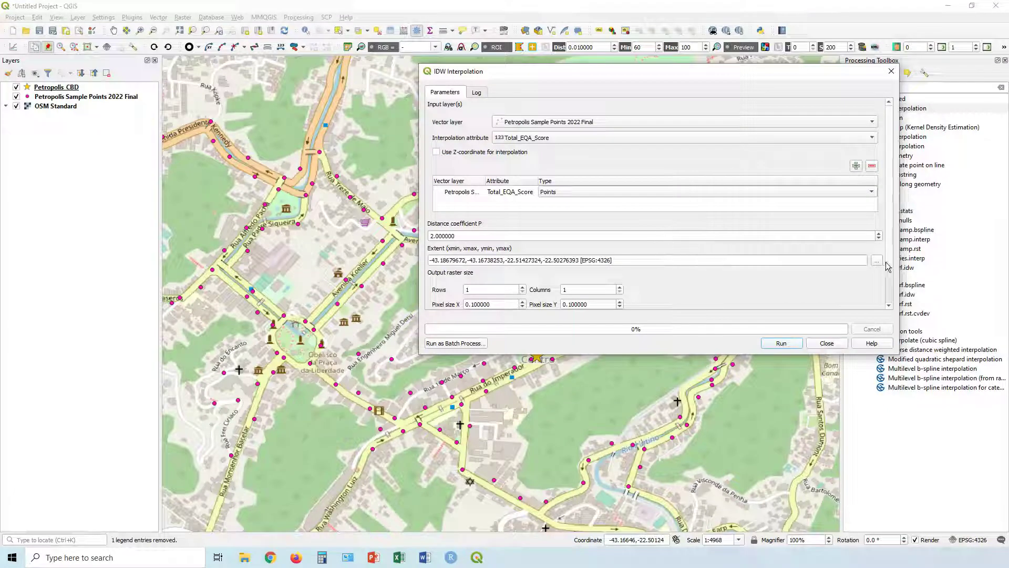
# Set the output raster to 1000 rows, giving 1688 columns and pixel size 0.000012.
pyautogui.scroll(-1, 893, 269)
pyautogui.scroll(-3, 892, 269)
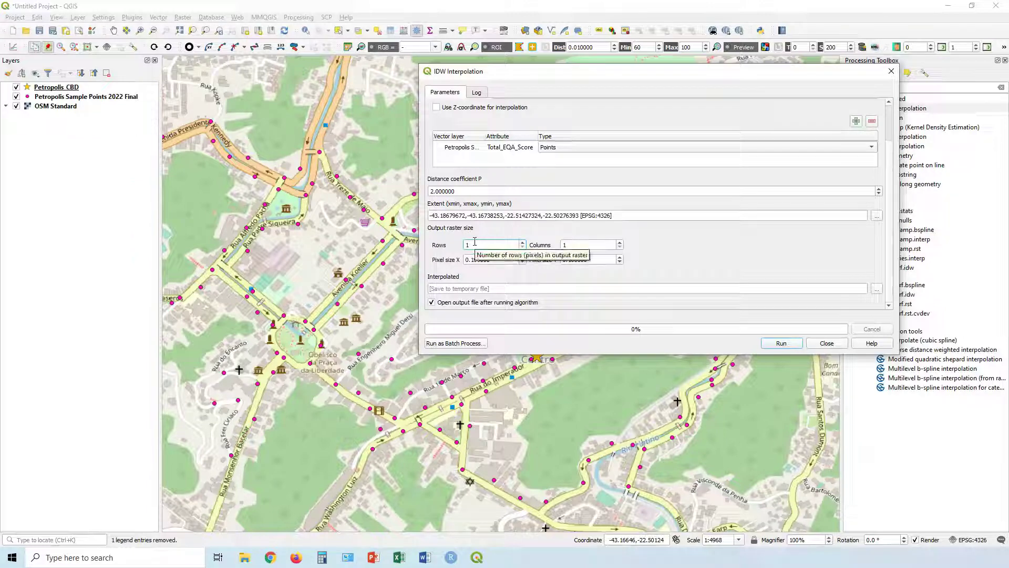
pyautogui.write('000')
pyautogui.click(515, 255)
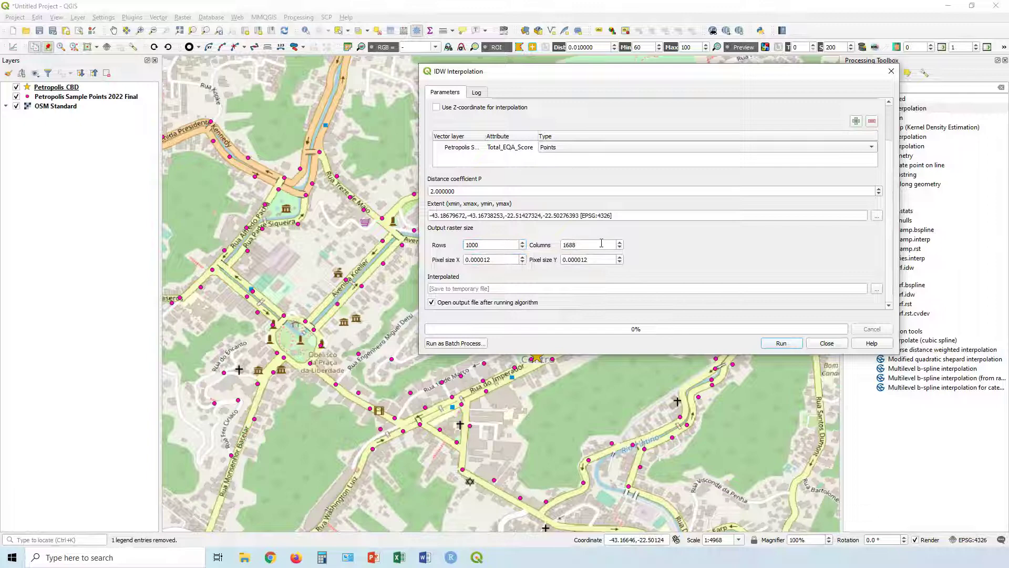
# Run IDW interpolation and close the tool once the 4.7705–29.586 raster is produced.
pyautogui.click(782, 344)
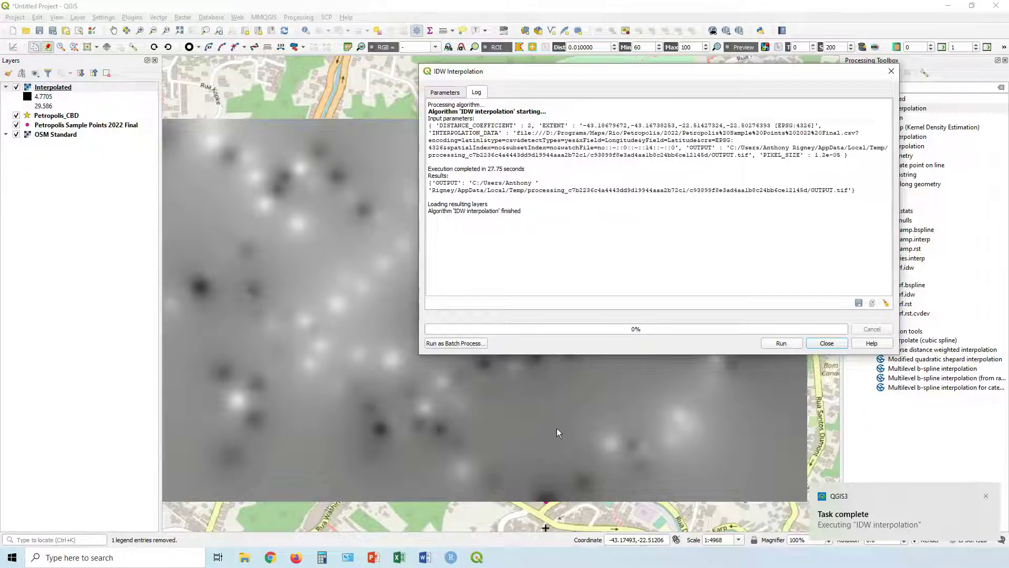
pyautogui.click(825, 344)
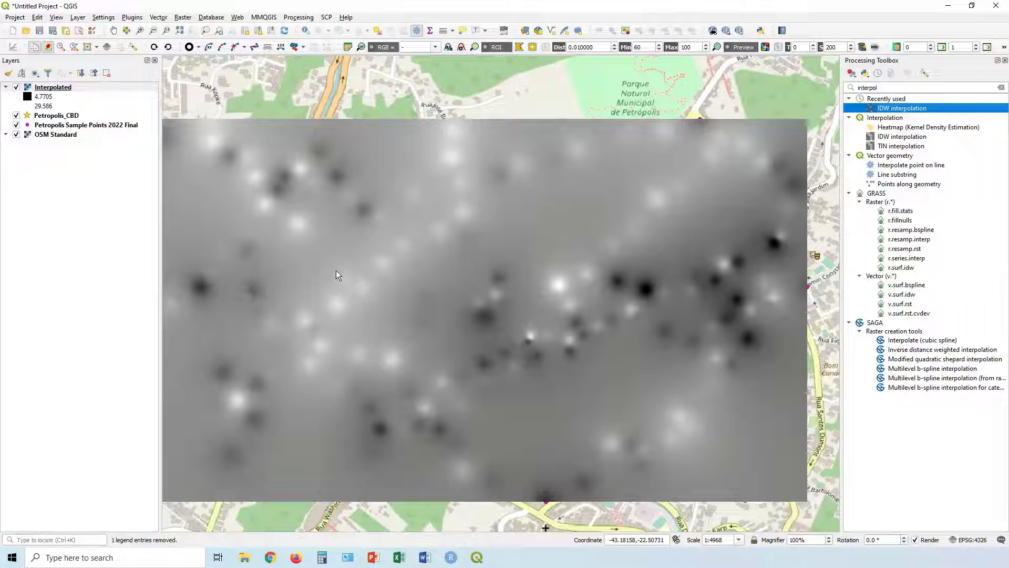
# Rename the Interpolated layer to 'EQA Interpolation'.
pyautogui.click(63, 92)
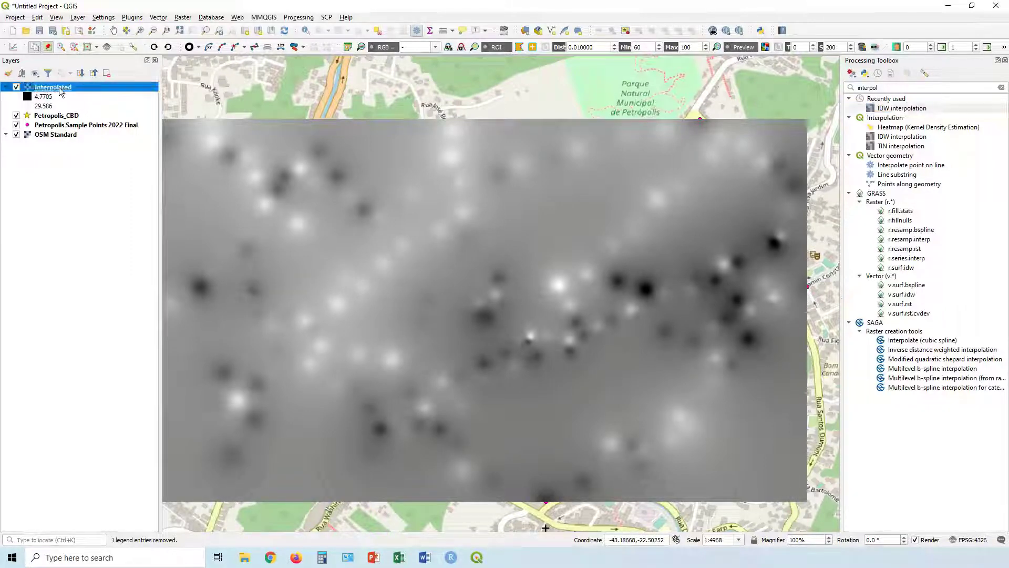
pyautogui.rightClick(63, 92)
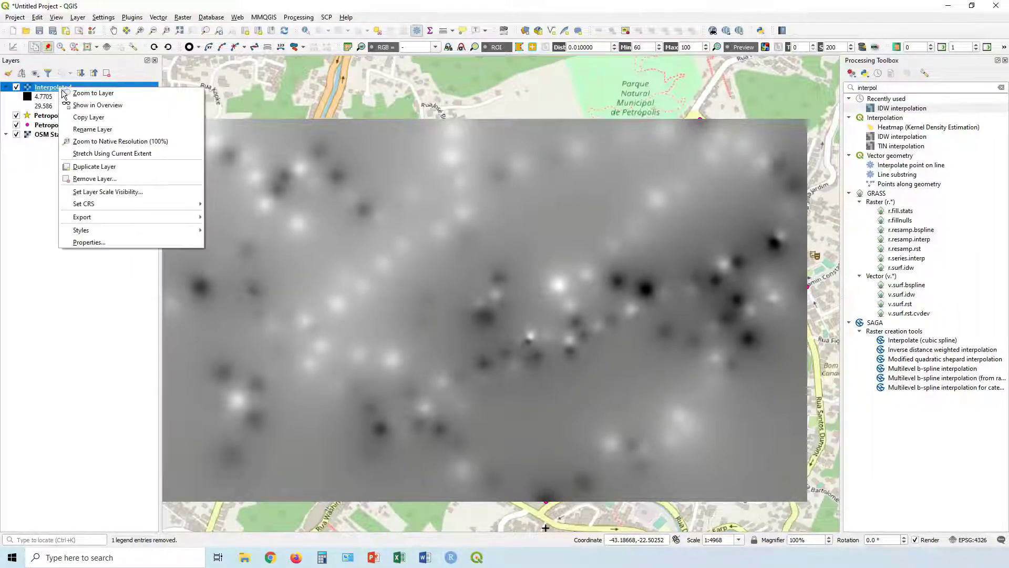
pyautogui.click(111, 129)
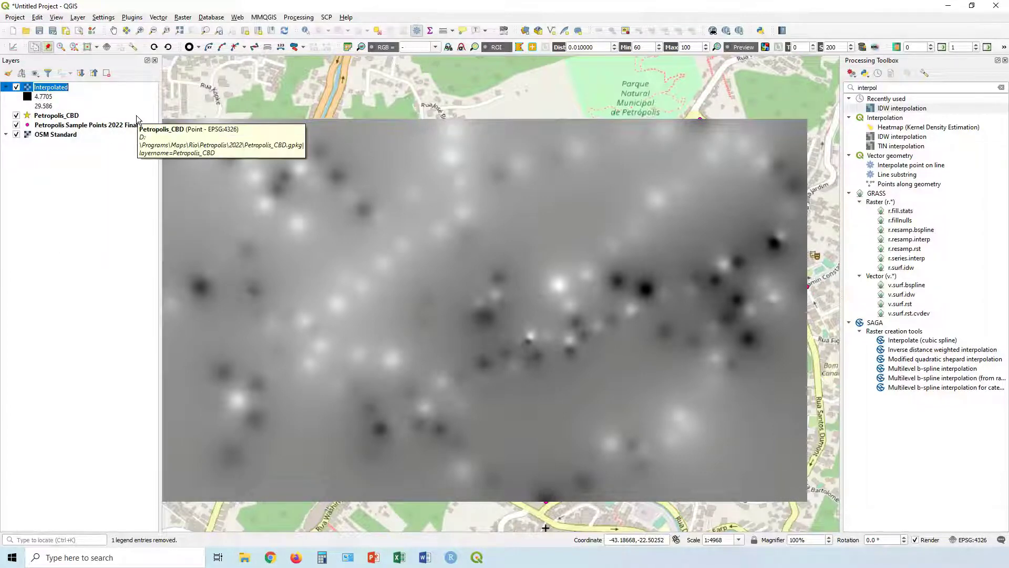
pyautogui.write('EQA')
pyautogui.press('Return')
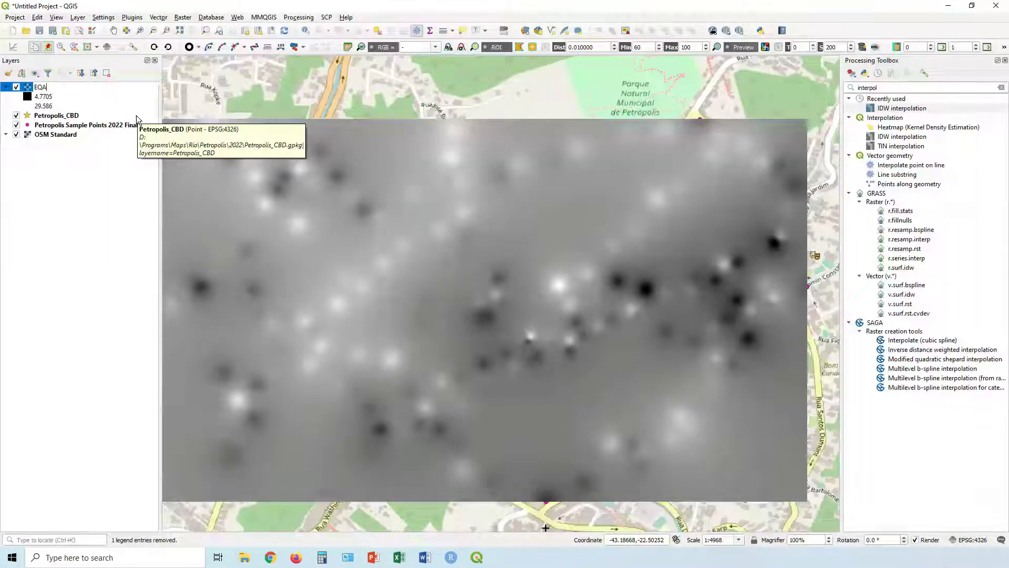
pyautogui.write('Interpolation')
pyautogui.press('Return')
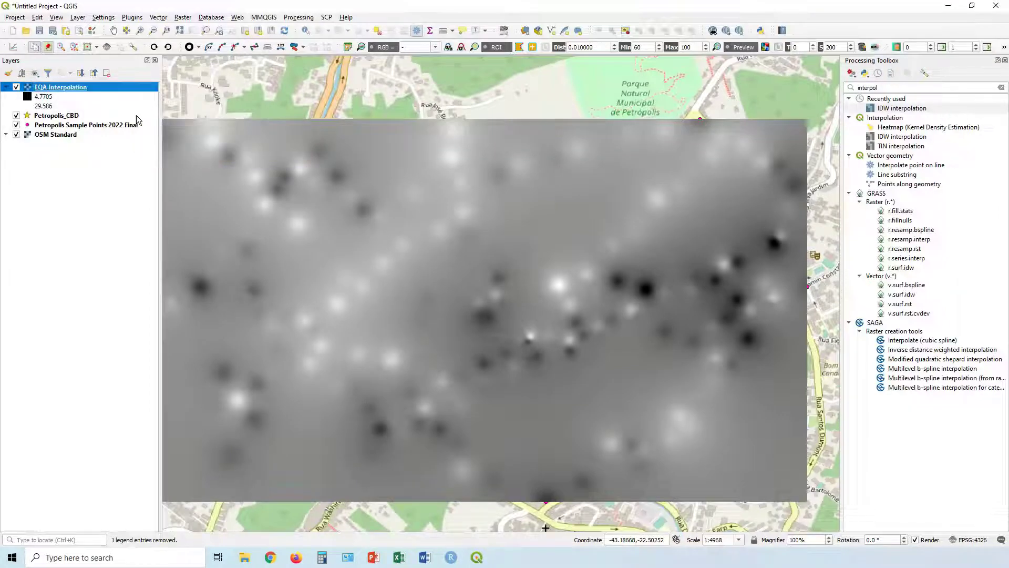
# Style EQA Interpolation as Singleband pseudocolor with a red-to-green ramp from 4.77 to 29.6.
pyautogui.rightClick(78, 87)
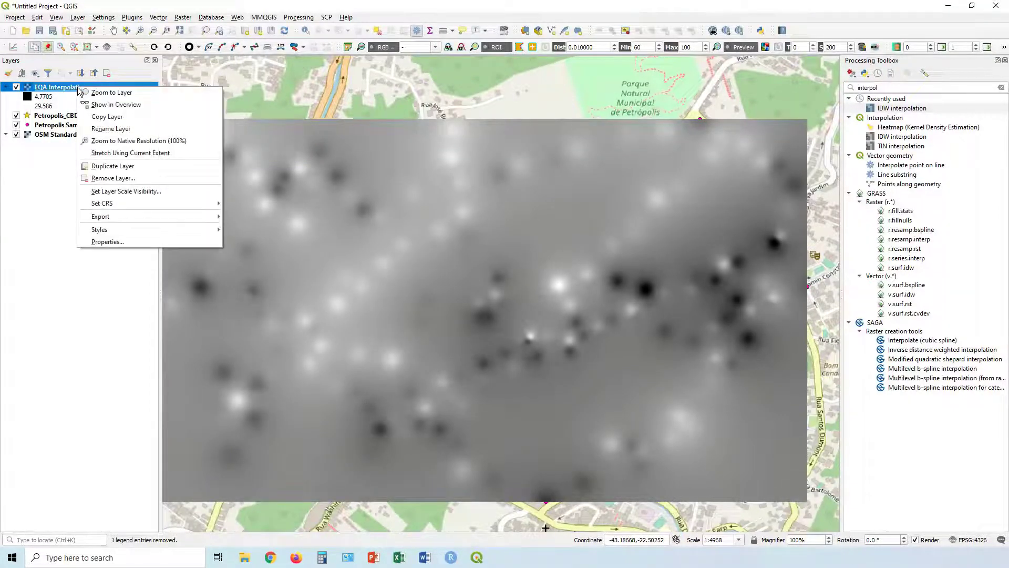
pyautogui.click(112, 243)
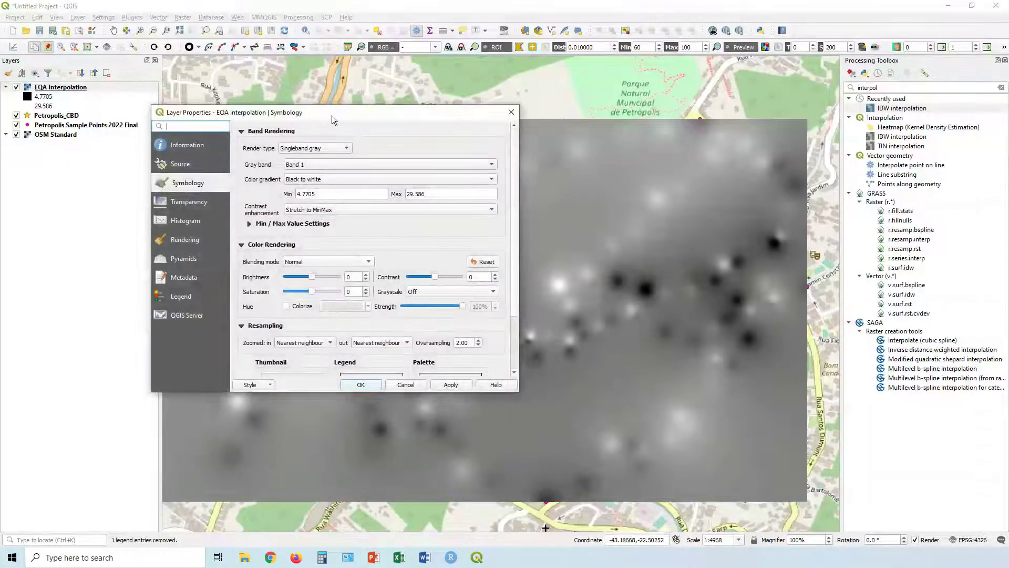
pyautogui.moveTo(332, 115); pyautogui.dragTo(193, 184)
pyautogui.click(191, 218)
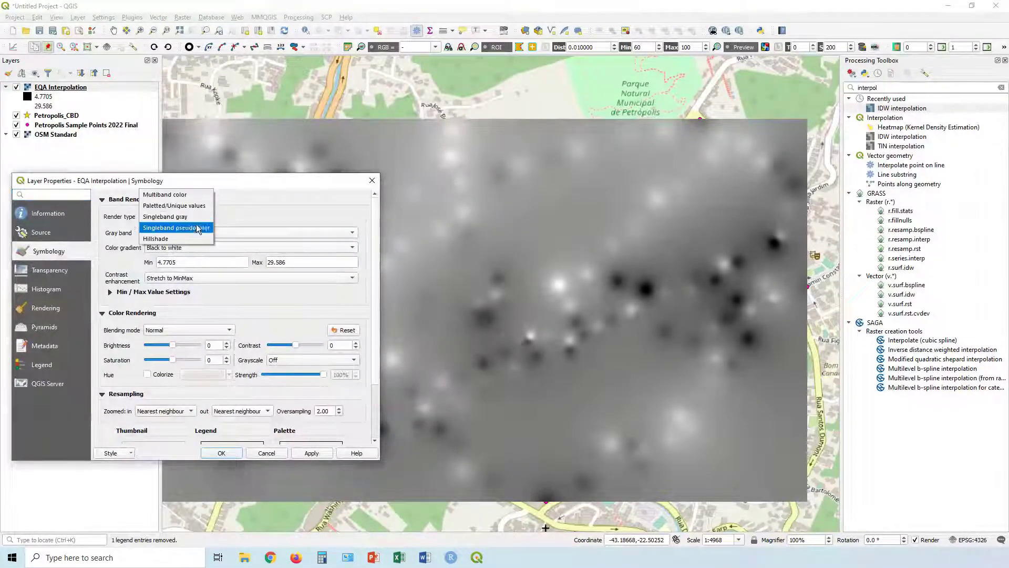
pyautogui.click(198, 228)
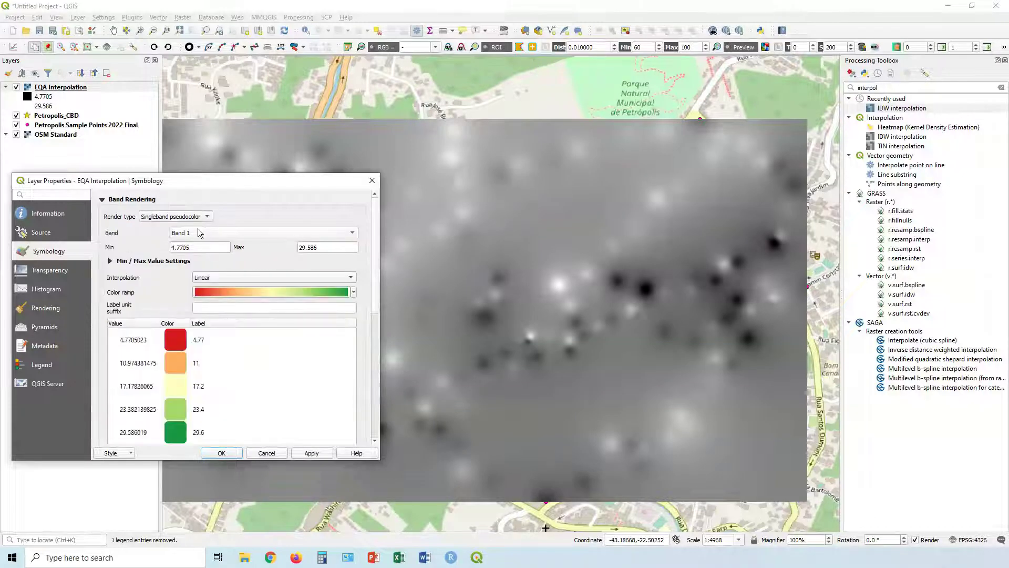
pyautogui.click(317, 453)
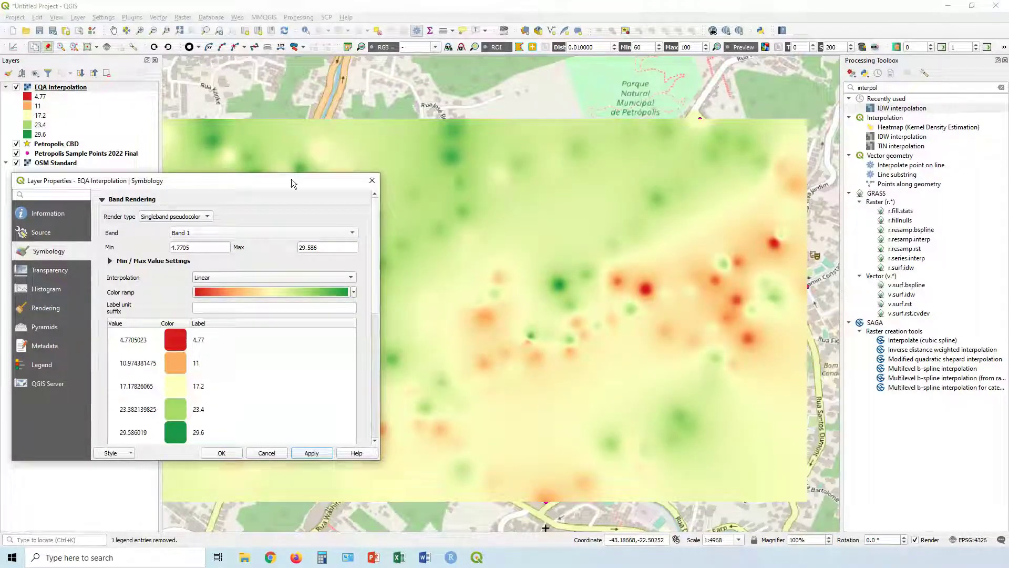
pyautogui.moveTo(291, 178); pyautogui.dragTo(310, 70)
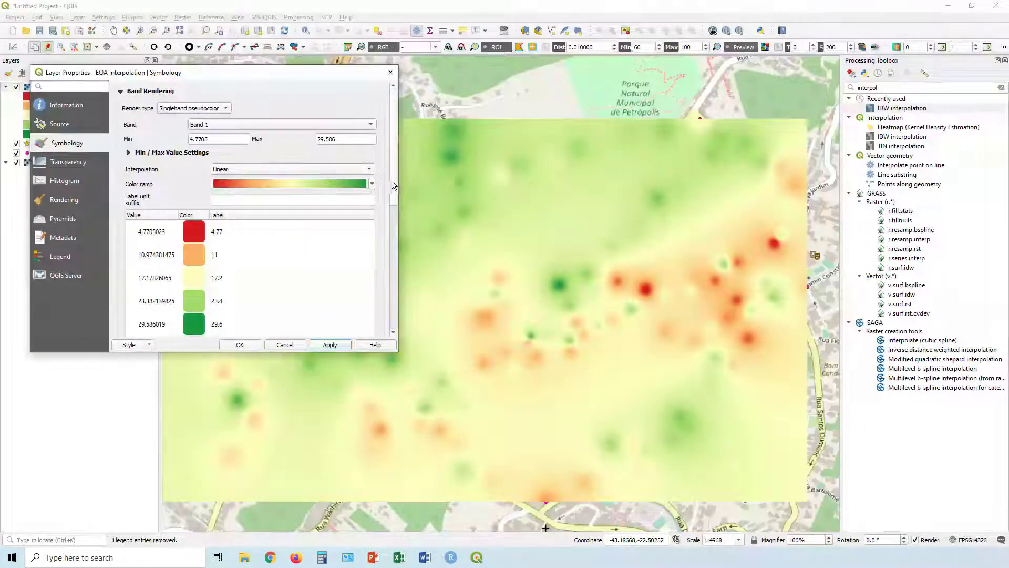
pyautogui.moveTo(392, 181)
pyautogui.mouseDown()
pyautogui.moveTo(389, 218)
pyautogui.moveTo(392, 187)
pyautogui.mouseUp()
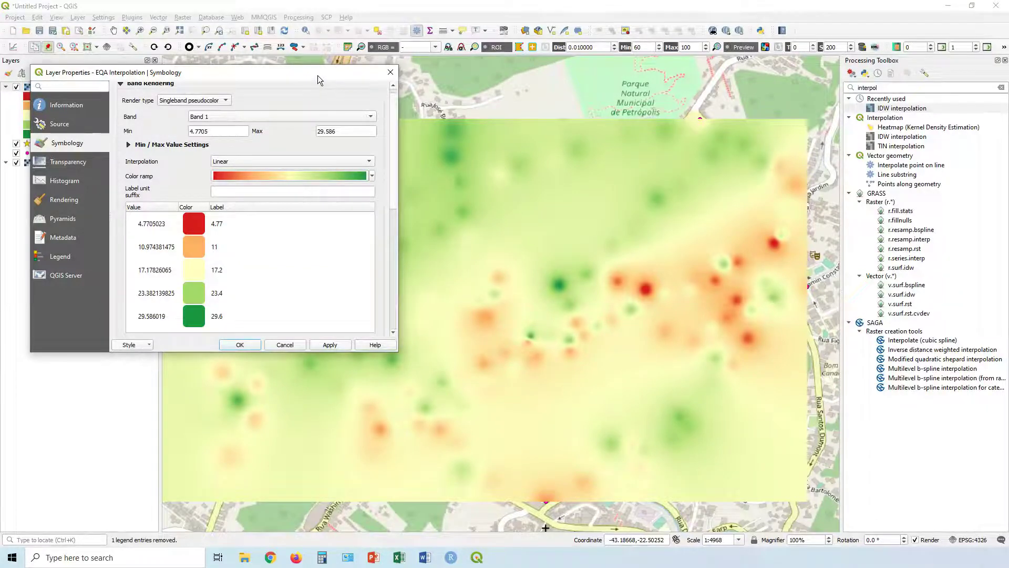
pyautogui.moveTo(318, 74); pyautogui.dragTo(405, 65)
# Set EQA Interpolation opacity to 76.2% and move Petropolis_CBD and the sample points above it.
pyautogui.click(153, 151)
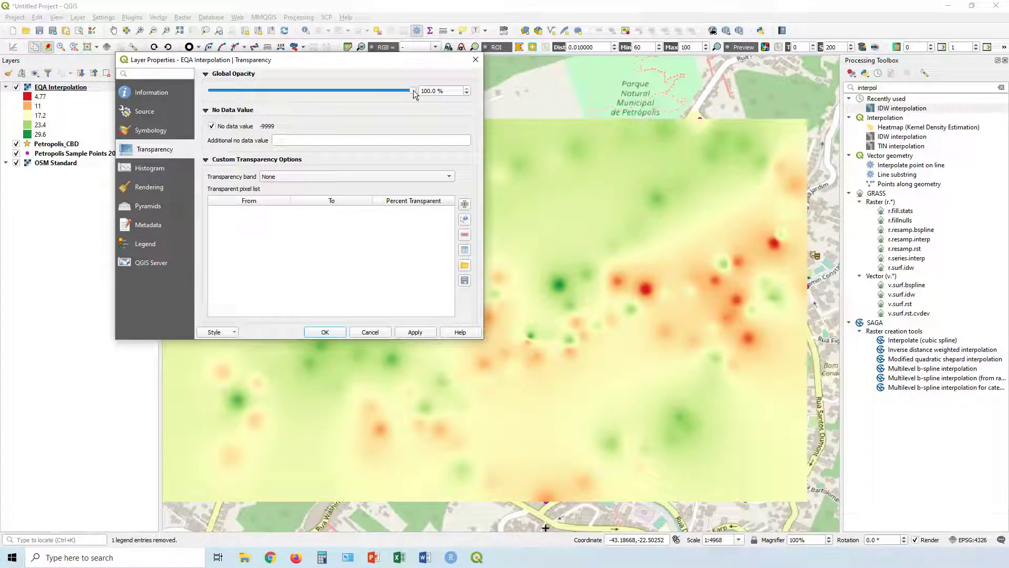
pyautogui.moveTo(412, 91); pyautogui.dragTo(355, 92)
pyautogui.click(419, 334)
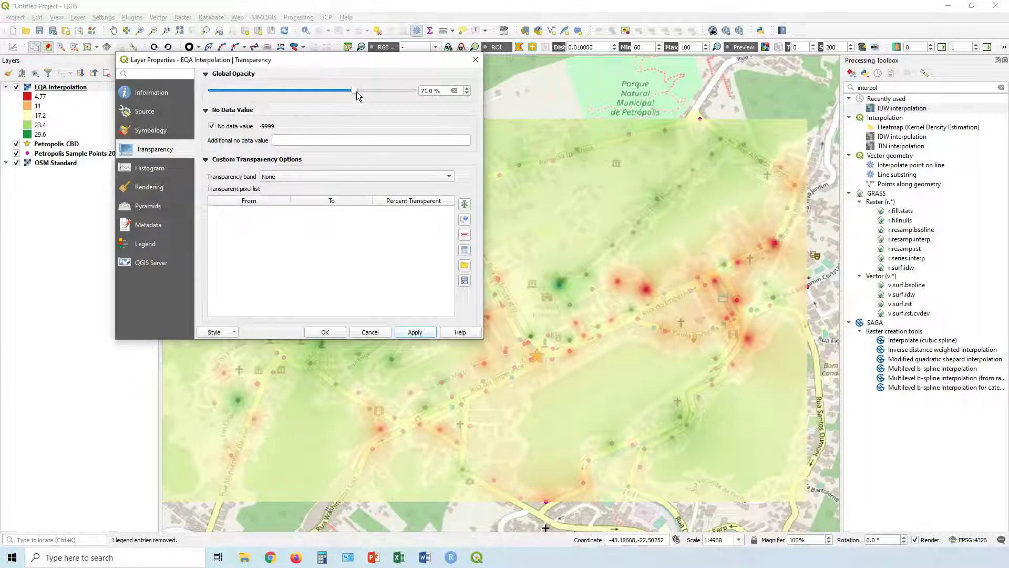
pyautogui.moveTo(356, 91); pyautogui.dragTo(365, 92)
pyautogui.click(420, 334)
pyautogui.moveTo(363, 91); pyautogui.dragTo(366, 91)
pyautogui.click(405, 333)
pyautogui.click(334, 333)
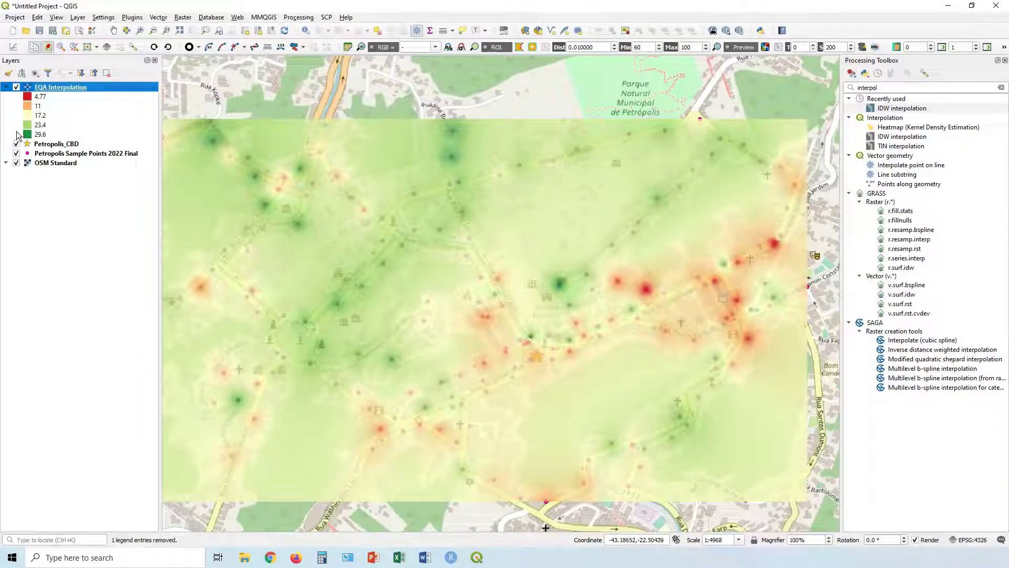
pyautogui.moveTo(43, 145); pyautogui.dragTo(50, 88)
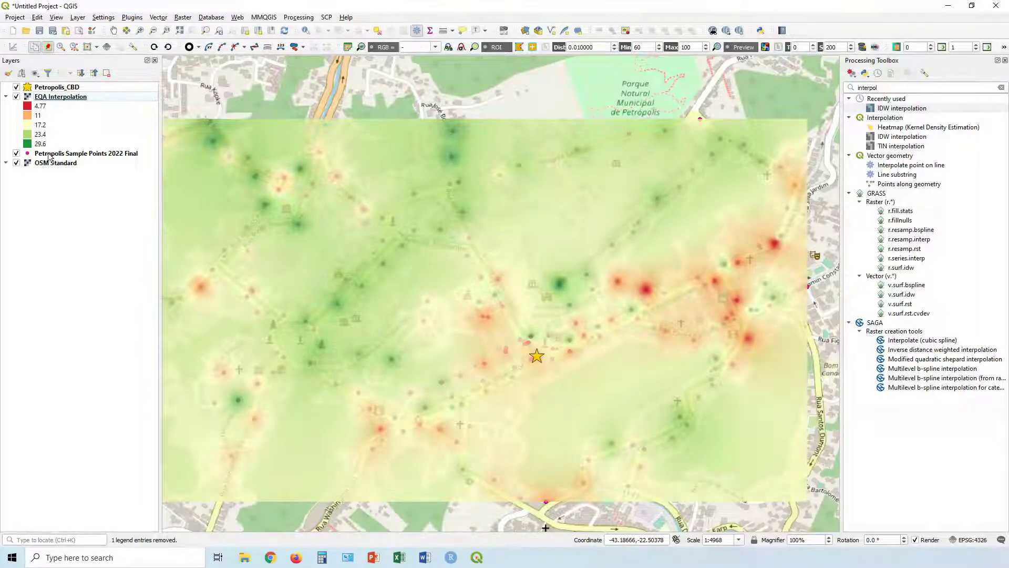
pyautogui.moveTo(50, 154); pyautogui.dragTo(57, 97)
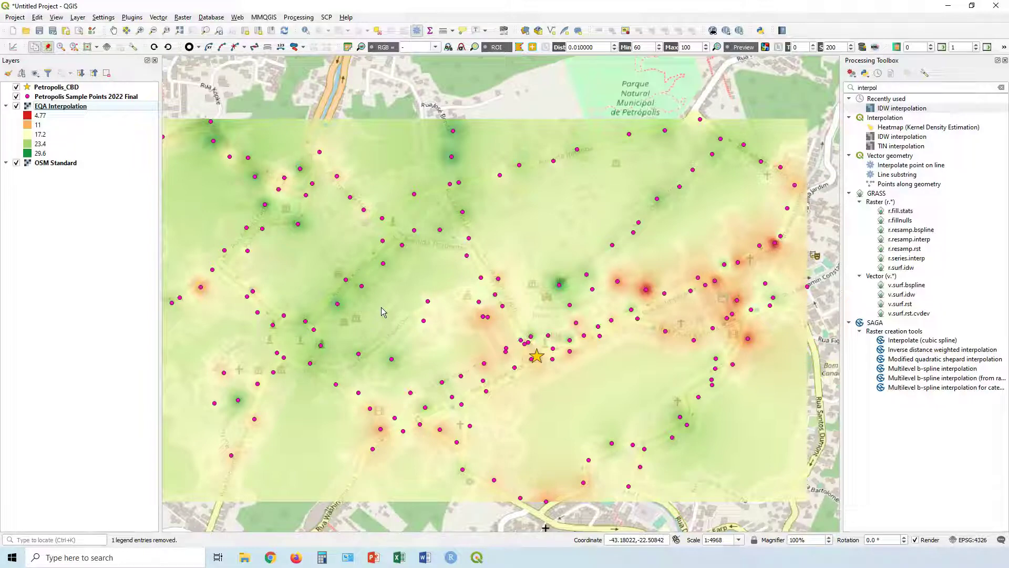
# Hide the sample points and switch EQA Interpolation's colour interpolation to Discrete.
pyautogui.click(16, 97)
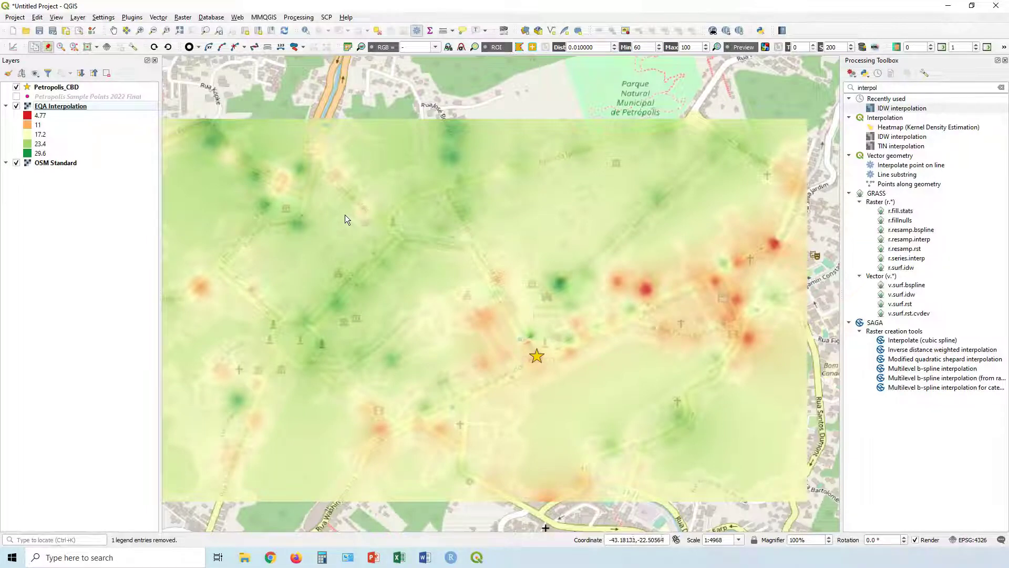
pyautogui.rightClick(55, 108)
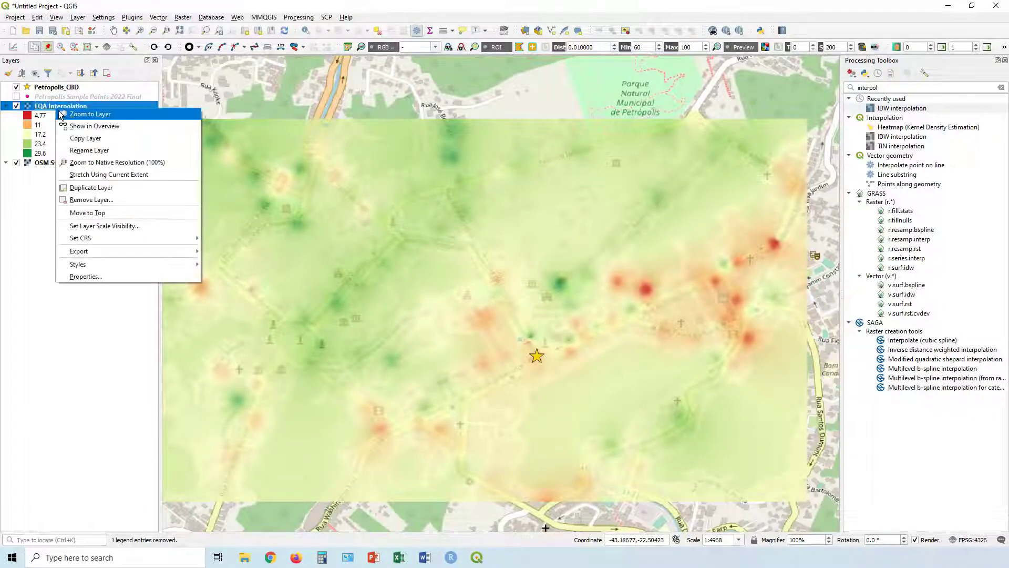
pyautogui.click(115, 278)
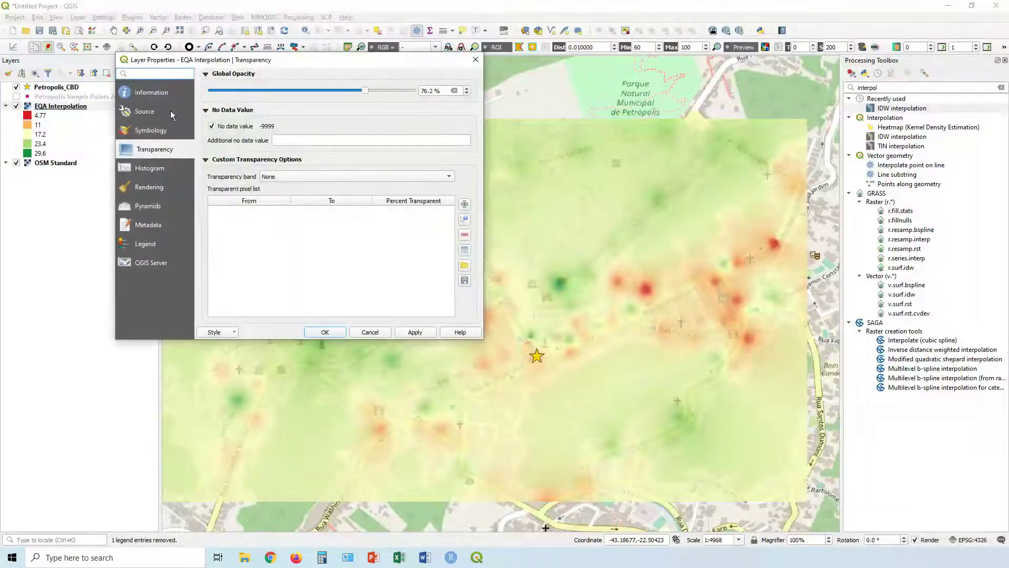
pyautogui.click(153, 130)
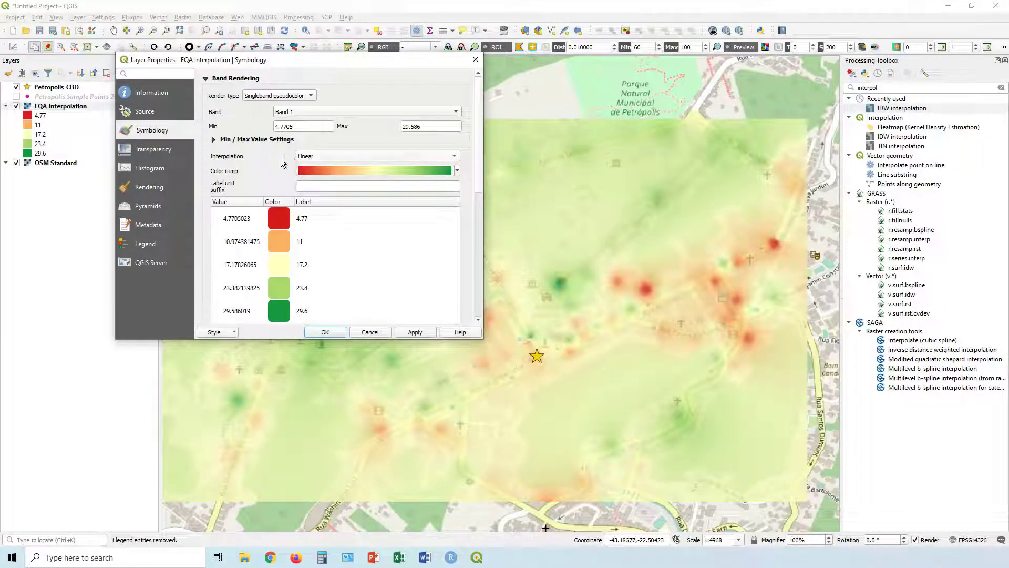
pyautogui.click(343, 157)
pyautogui.click(343, 146)
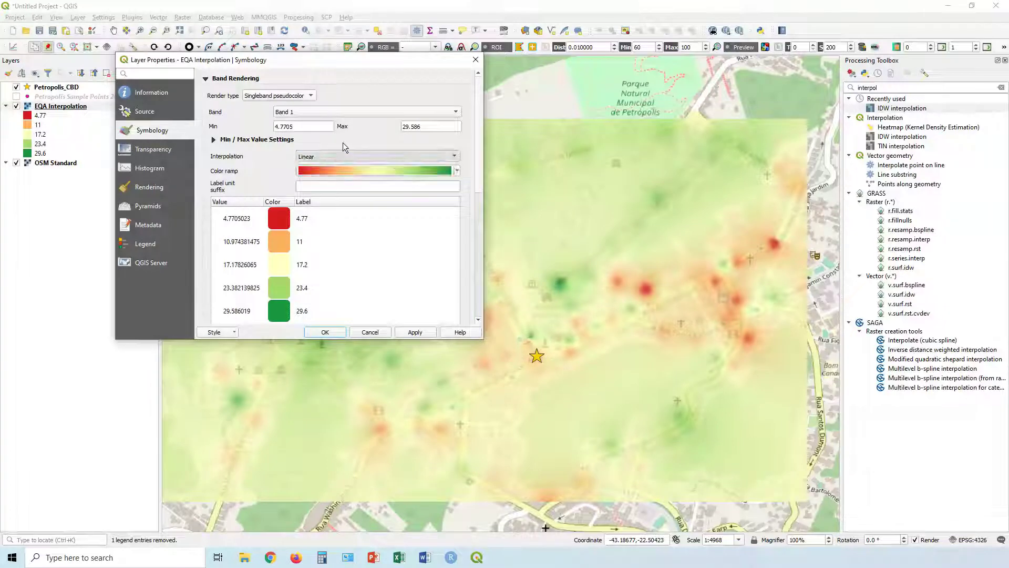
pyautogui.click(423, 332)
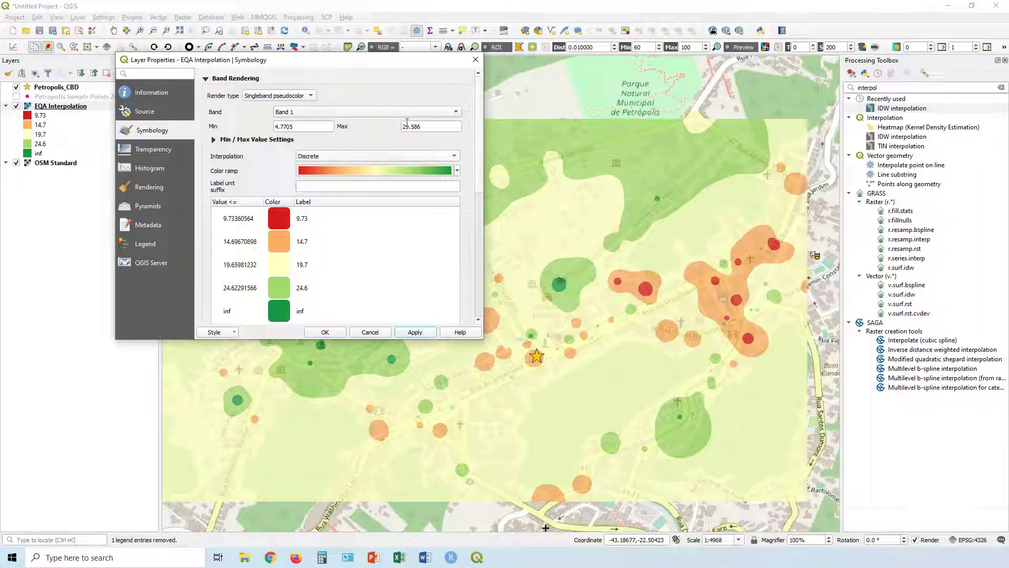
# Preview the Greens colour ramp, then cancel the properties to discard it.
pyautogui.moveTo(375, 62); pyautogui.dragTo(456, 139)
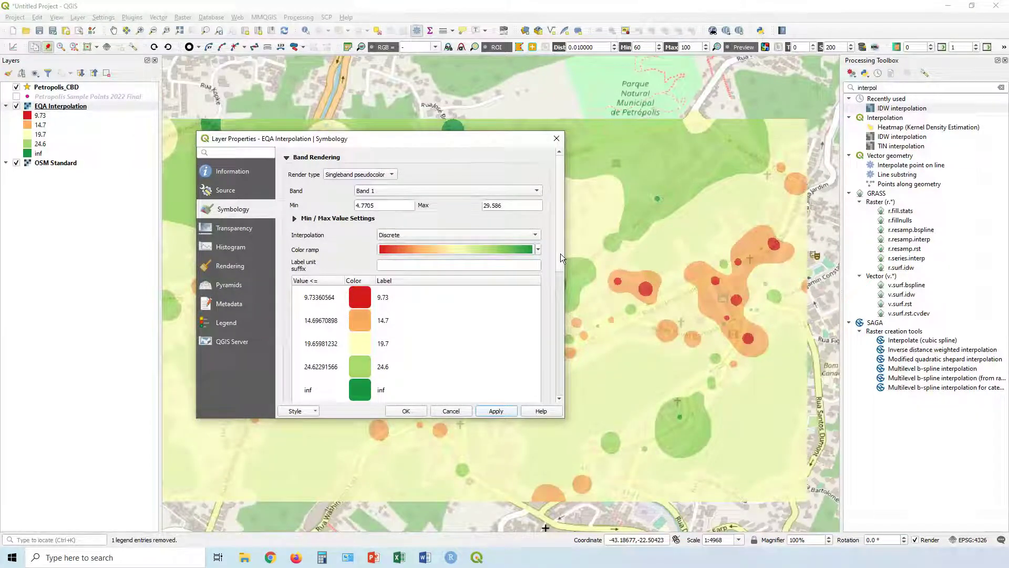
pyautogui.click(538, 248)
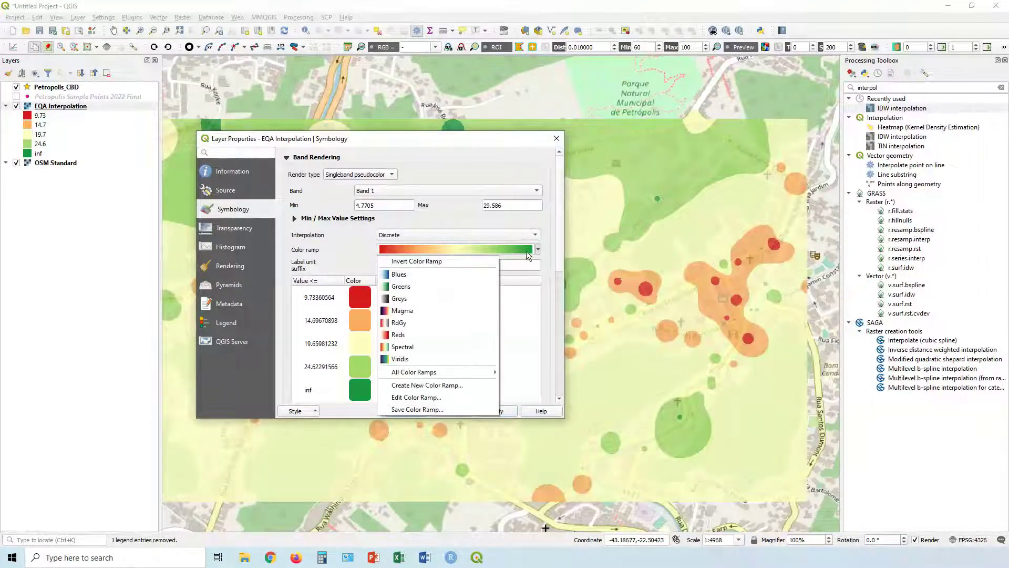
pyautogui.click(438, 287)
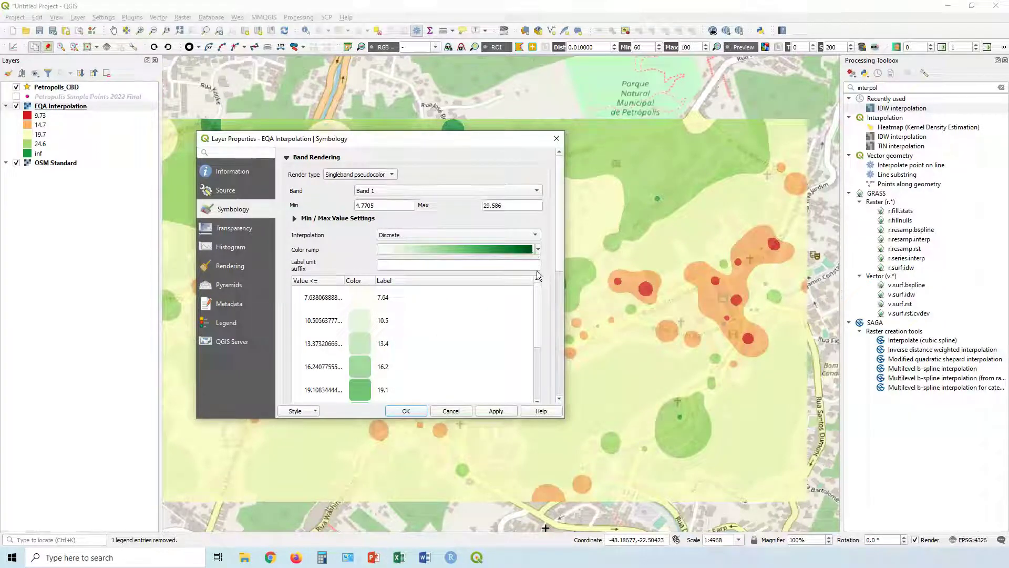
pyautogui.click(445, 409)
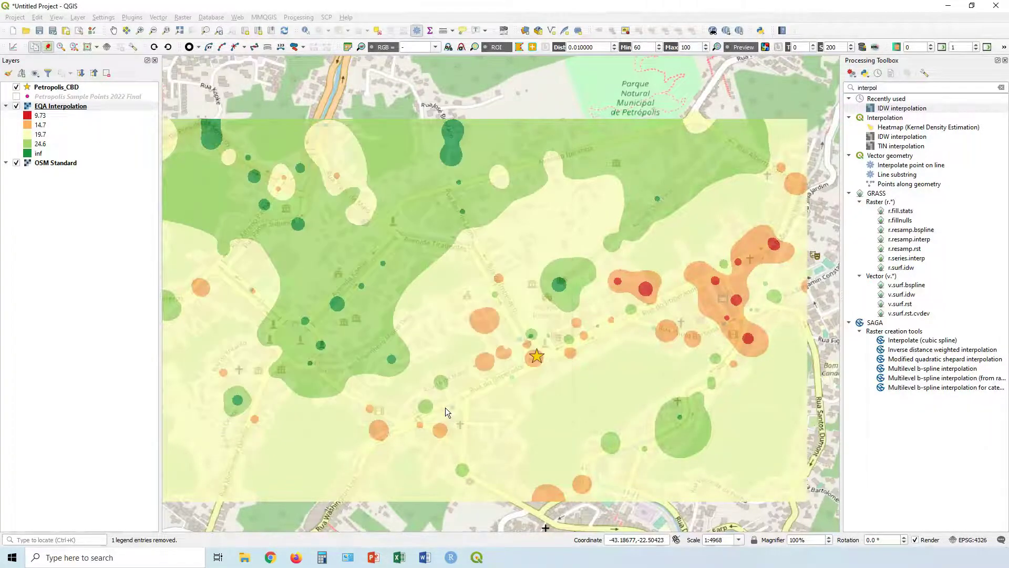